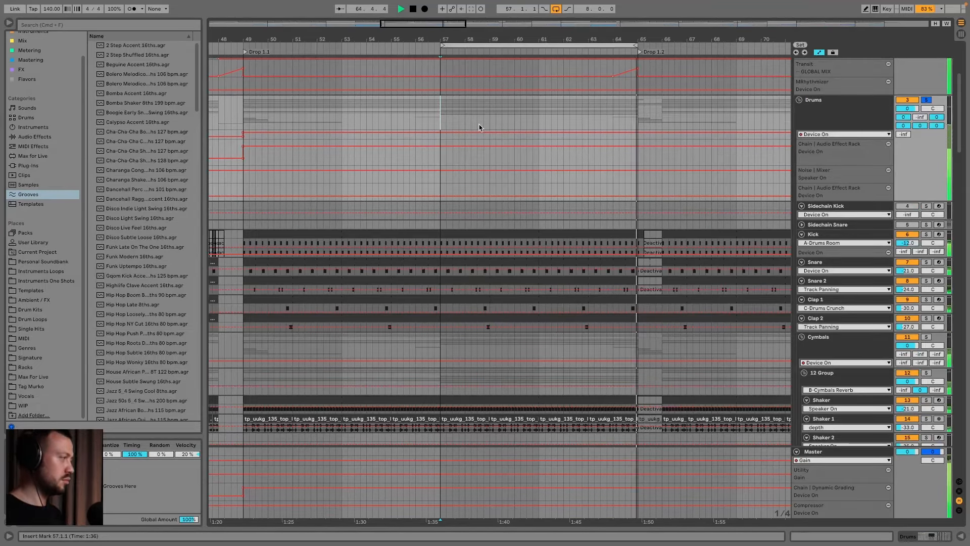
Step: Solo the Kick track and listen to its clip from bar 57
{"action": "key", "text": "space"}
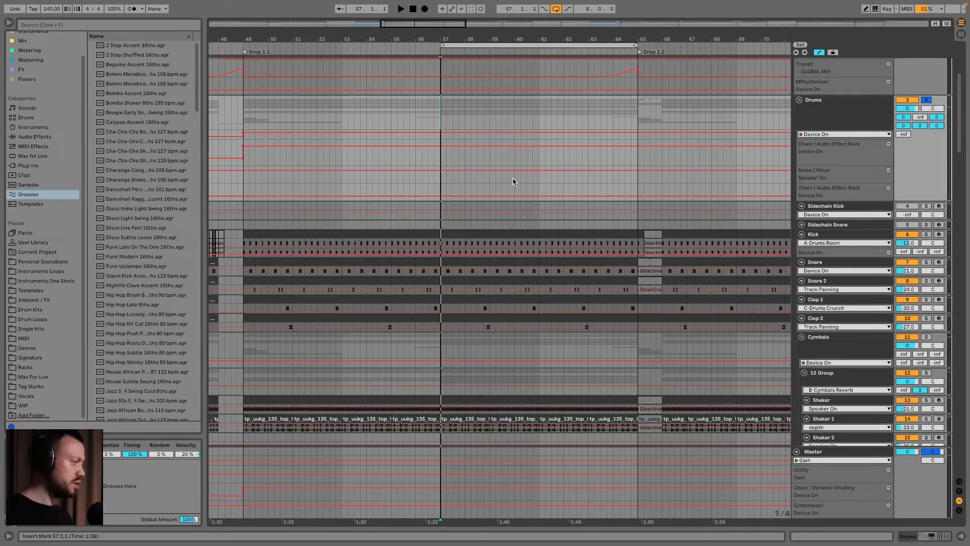
{"action": "scroll", "coordinate": [505, 167], "scroll_direction": "down", "scroll_amount": 5}
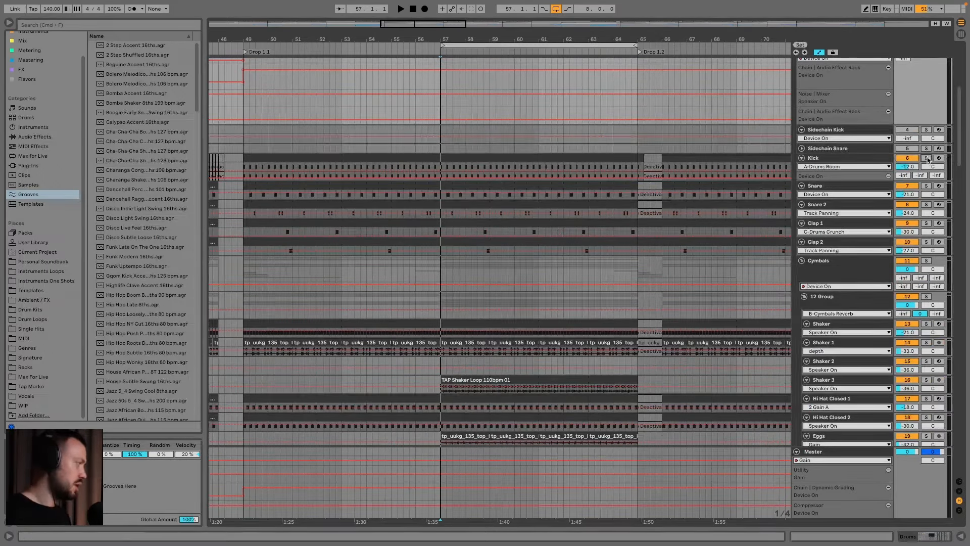
{"action": "left_click", "coordinate": [927, 158]}
{"action": "left_click", "coordinate": [486, 160]}
{"action": "key", "text": "space"}
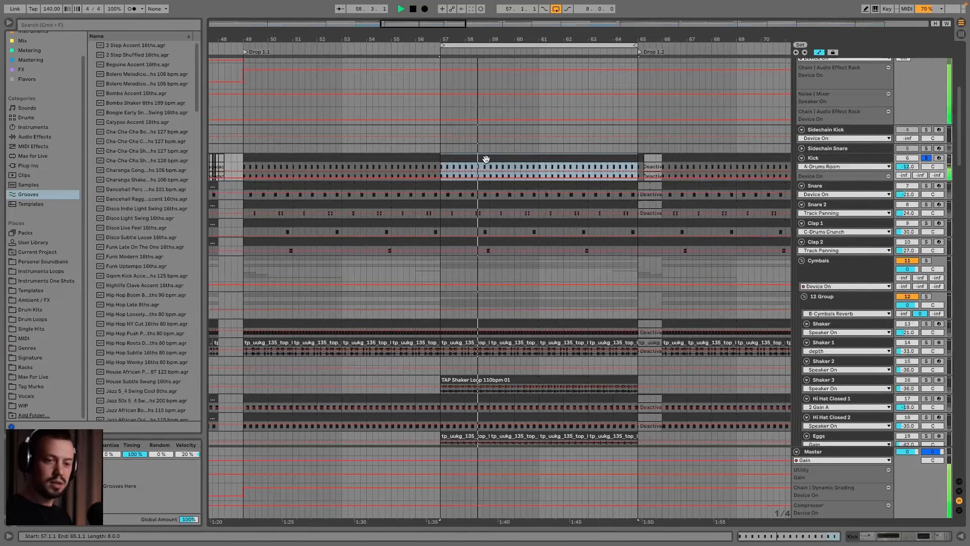
{"action": "key", "text": "space"}
Step: Play the Snare clip from bar 57 with both the Snare and Kick tracks soloed
{"action": "left_click", "coordinate": [524, 188]}
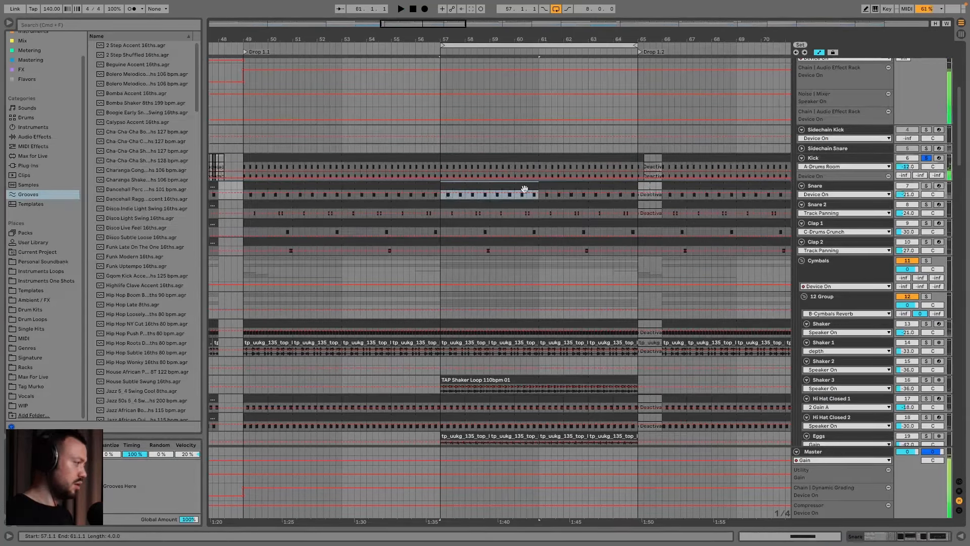
{"action": "left_click", "coordinate": [928, 186]}
{"action": "key", "text": "space"}
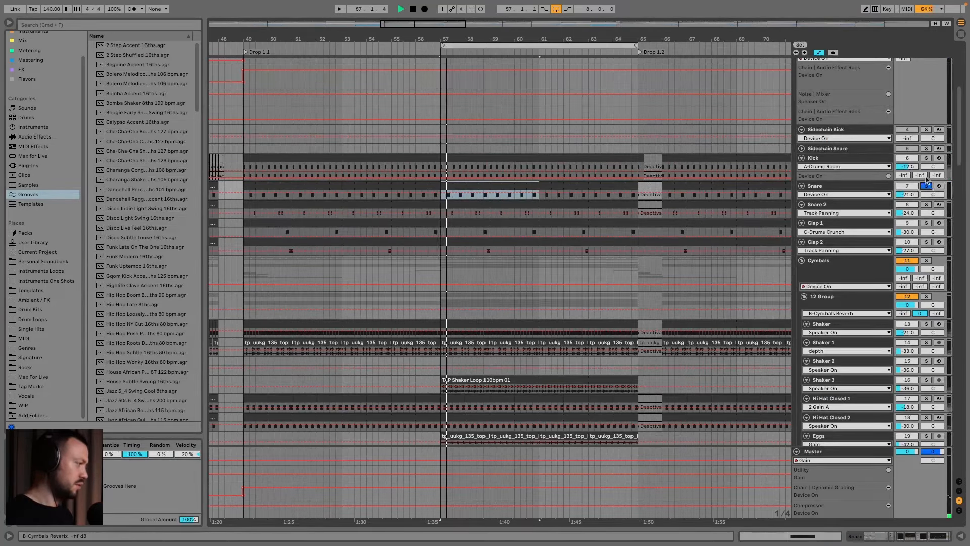
{"action": "left_click", "coordinate": [926, 158], "text": "super"}
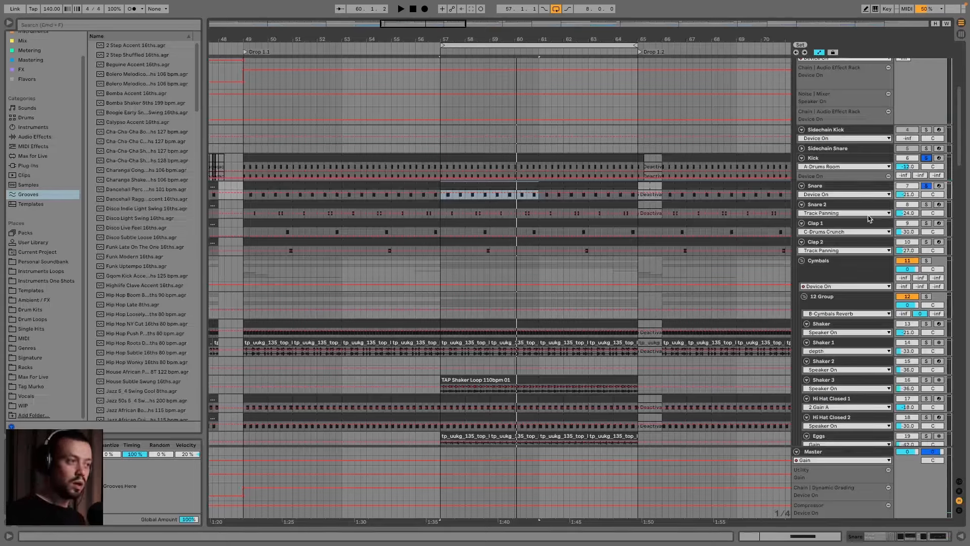
Step: Add Snare 2 to the soloed Kick and Snare and listen to them together from bar 57
{"action": "left_click", "coordinate": [927, 205], "text": "super"}
{"action": "left_click", "coordinate": [447, 203]}
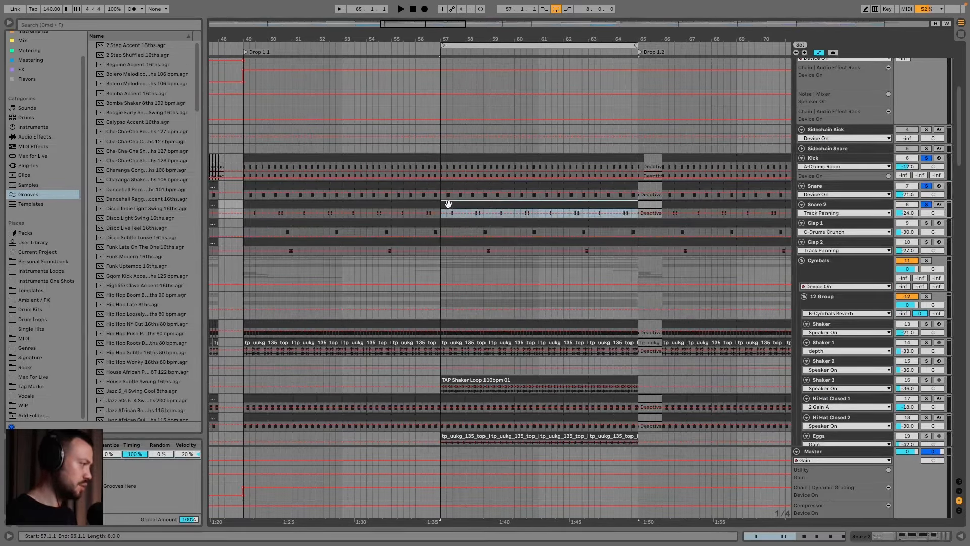
{"action": "key", "text": "space"}
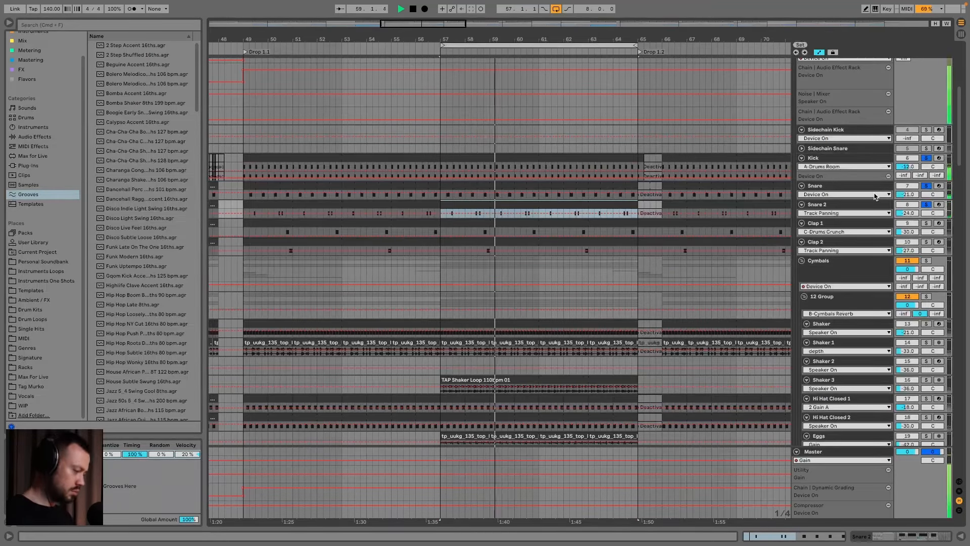
{"action": "key", "text": "space"}
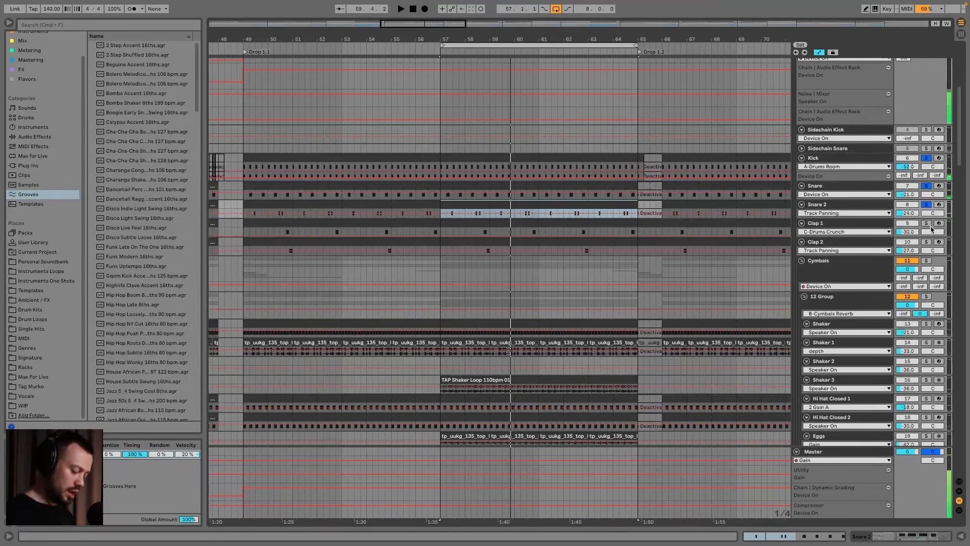
Step: Add Clap 1 and Clap 2 to the soloed drum tracks and play the layered groove from bar 57
{"action": "left_click", "coordinate": [926, 223]}
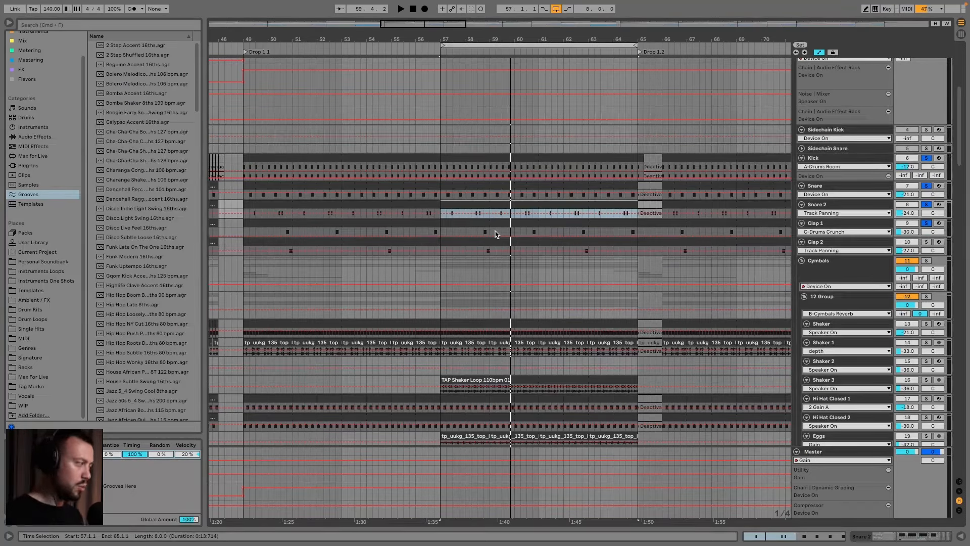
{"action": "left_click", "coordinate": [925, 242]}
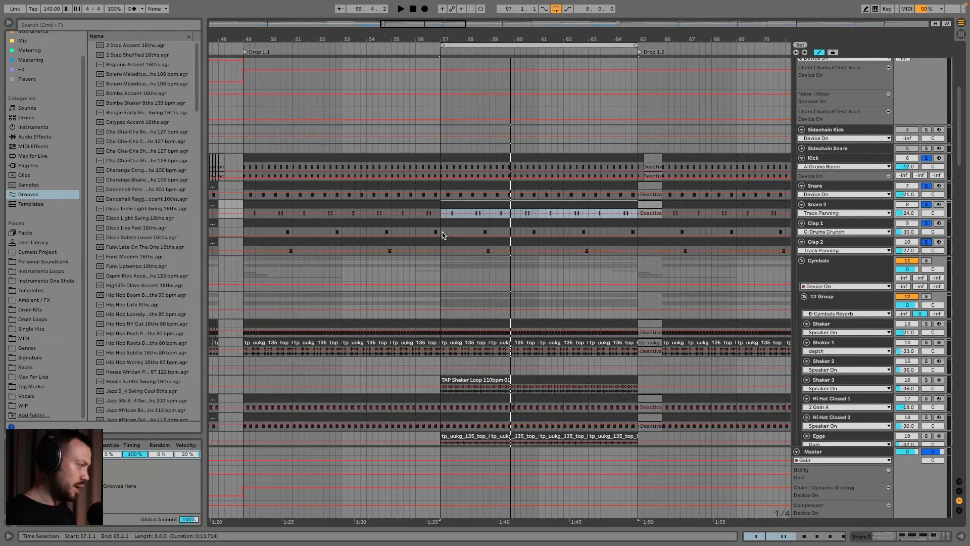
{"action": "key", "text": "space"}
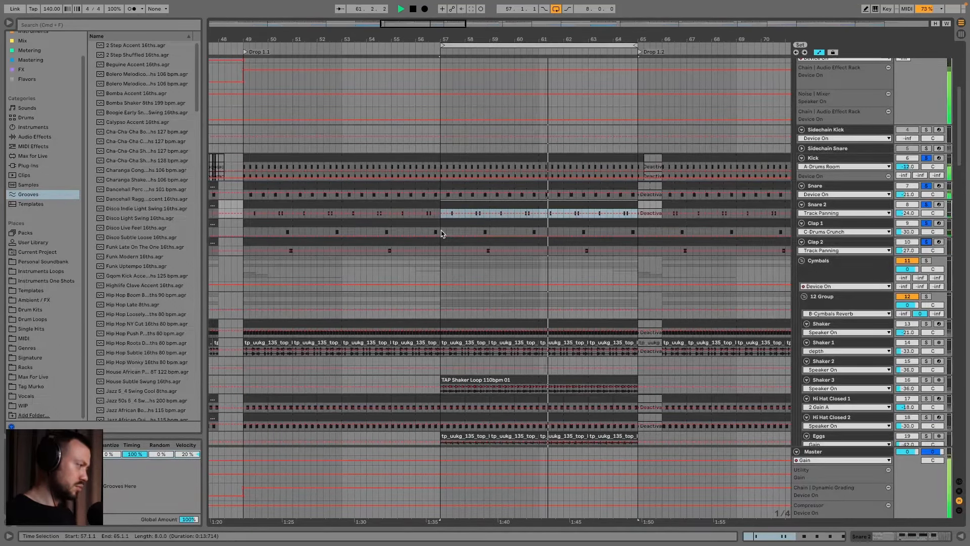
Step: Solo the Shaker track inside the Cymbals group and play it with the soloed kick, snares and claps
{"action": "scroll", "coordinate": [507, 267], "scroll_direction": "down", "scroll_amount": 2}
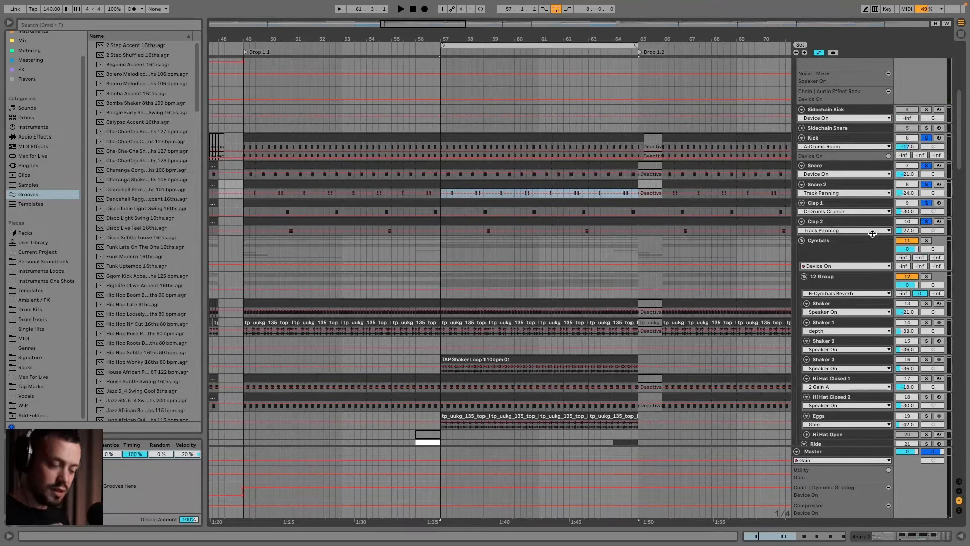
{"action": "scroll", "coordinate": [866, 225], "scroll_direction": "down", "scroll_amount": 1}
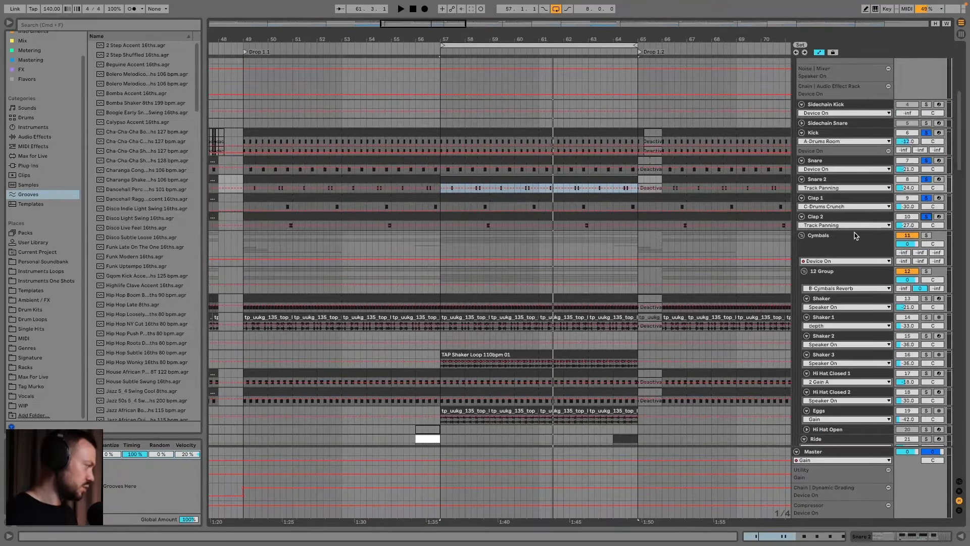
{"action": "left_click", "coordinate": [855, 236]}
{"action": "scroll", "coordinate": [899, 217], "scroll_direction": "down", "scroll_amount": 1}
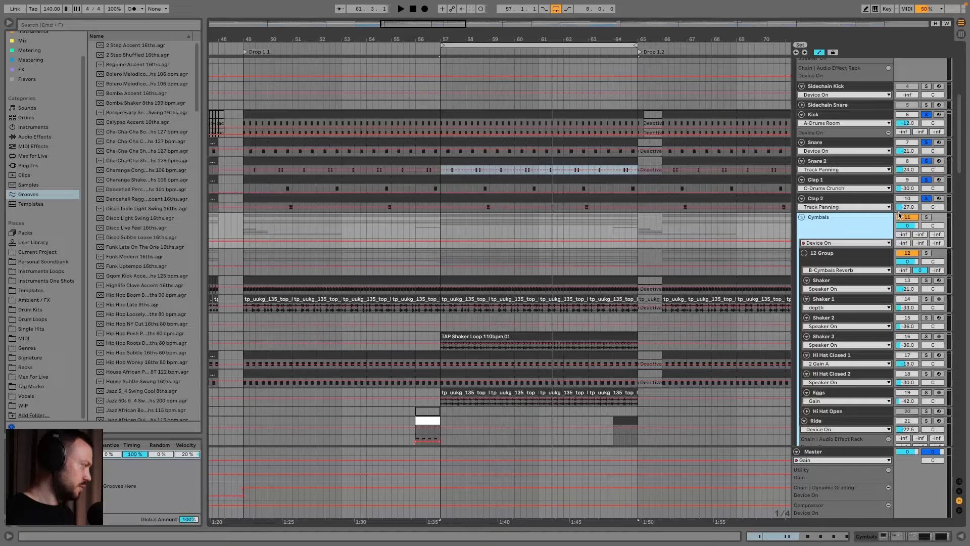
{"action": "left_click", "coordinate": [925, 217]}
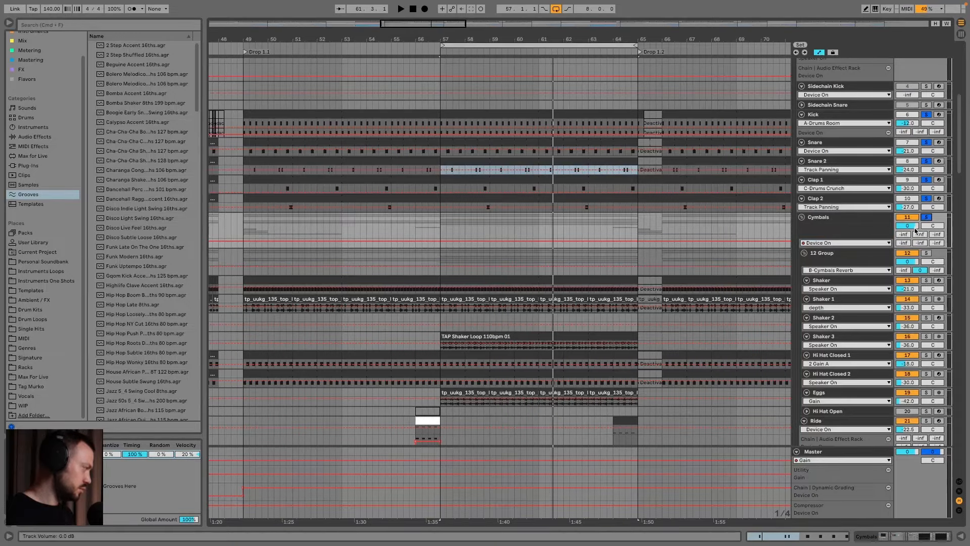
{"action": "left_click", "coordinate": [926, 280]}
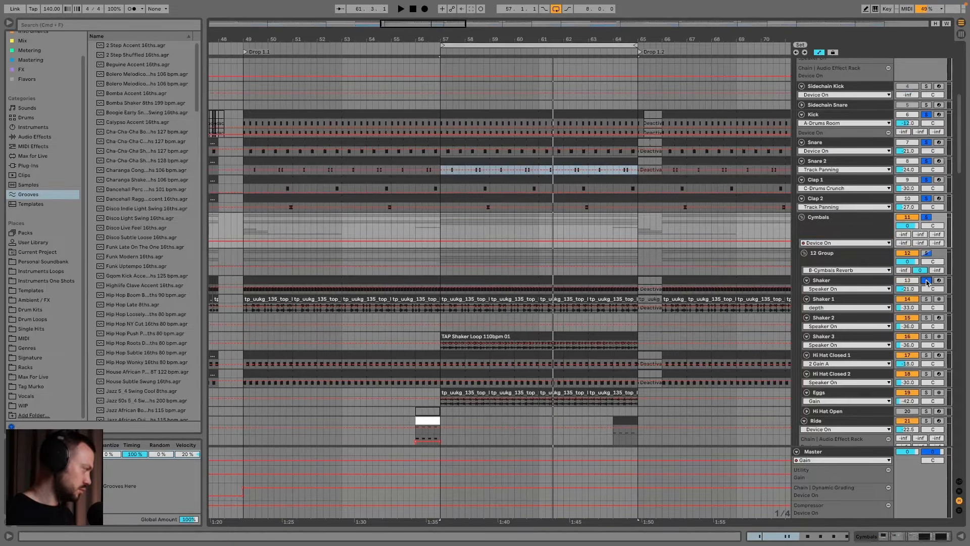
{"action": "left_click", "coordinate": [455, 281]}
{"action": "key", "text": "space"}
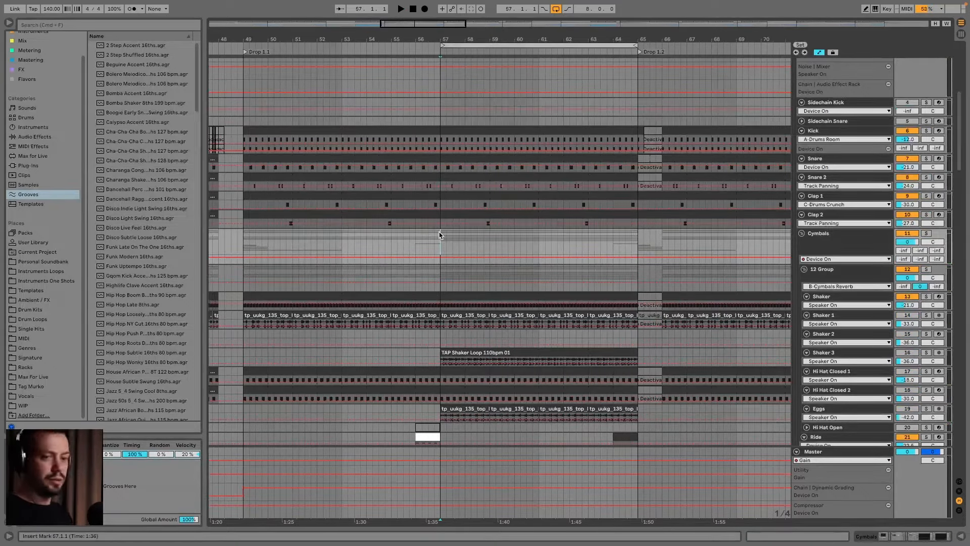
Step: During playback from bar 57, deactivate and reactivate the Shaker clip to compare the groove with and without it
{"action": "key", "text": "space"}
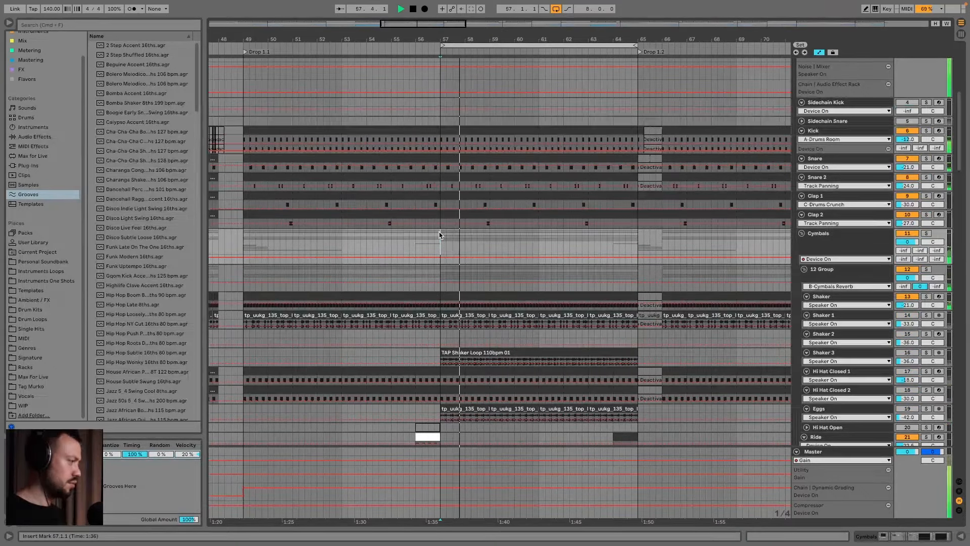
{"action": "left_click", "coordinate": [486, 296]}
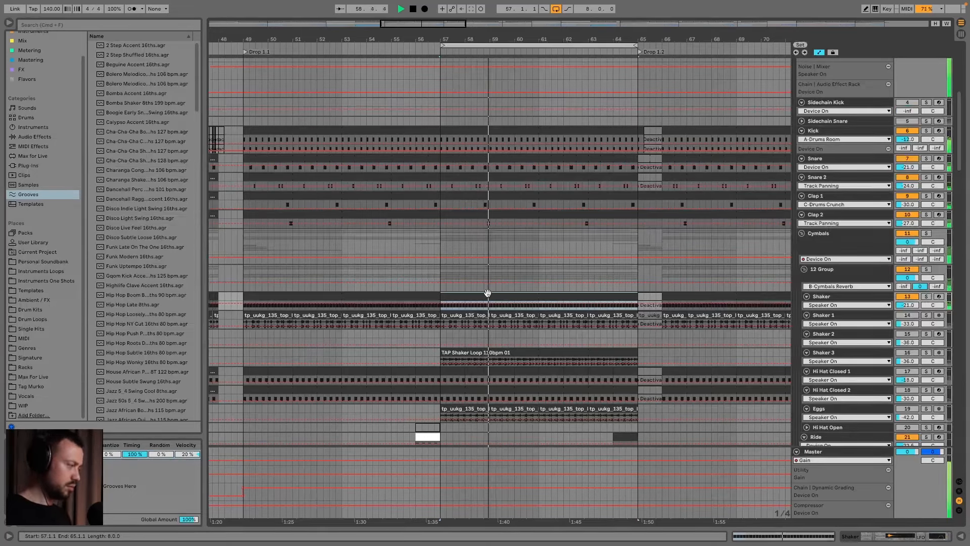
{"action": "key", "text": "0"}
{"action": "key", "text": "0"}
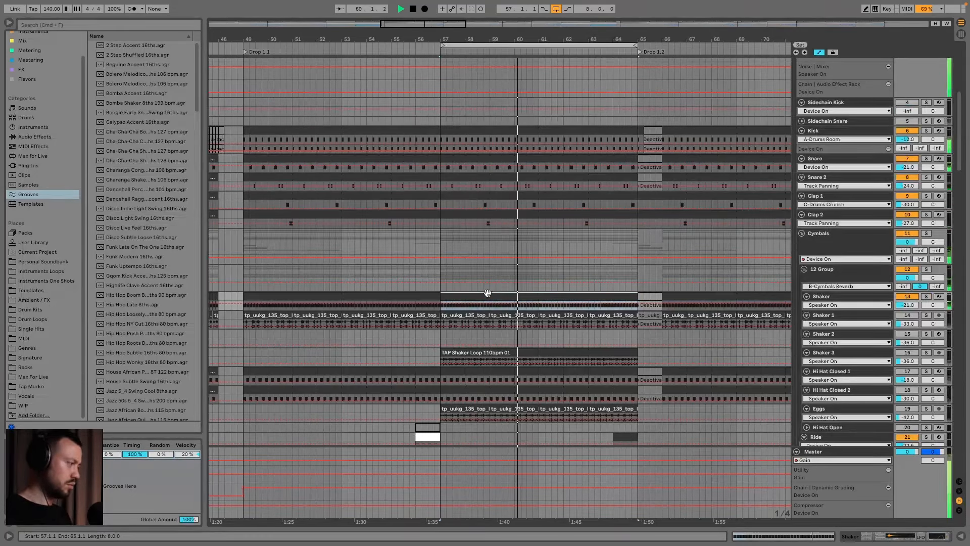
{"action": "key", "text": "0"}
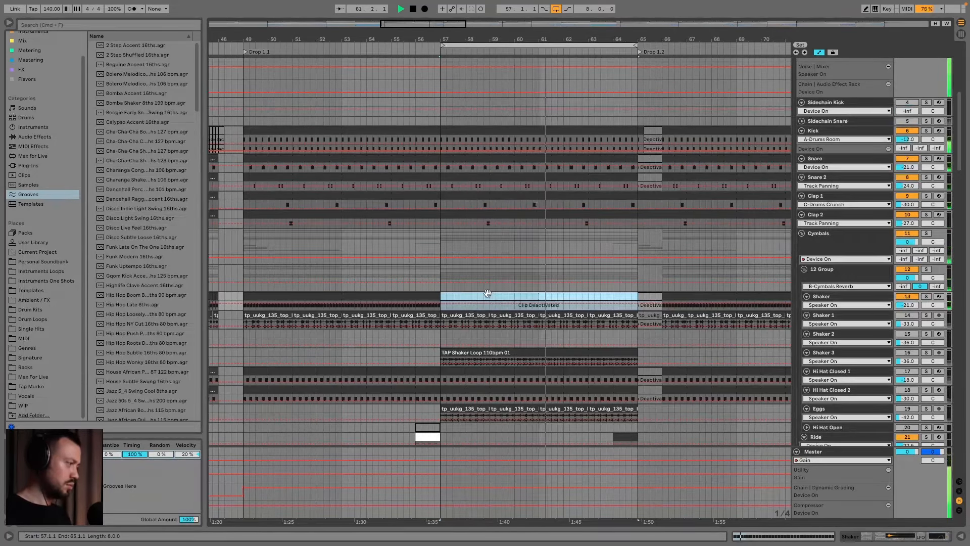
{"action": "key", "text": "0"}
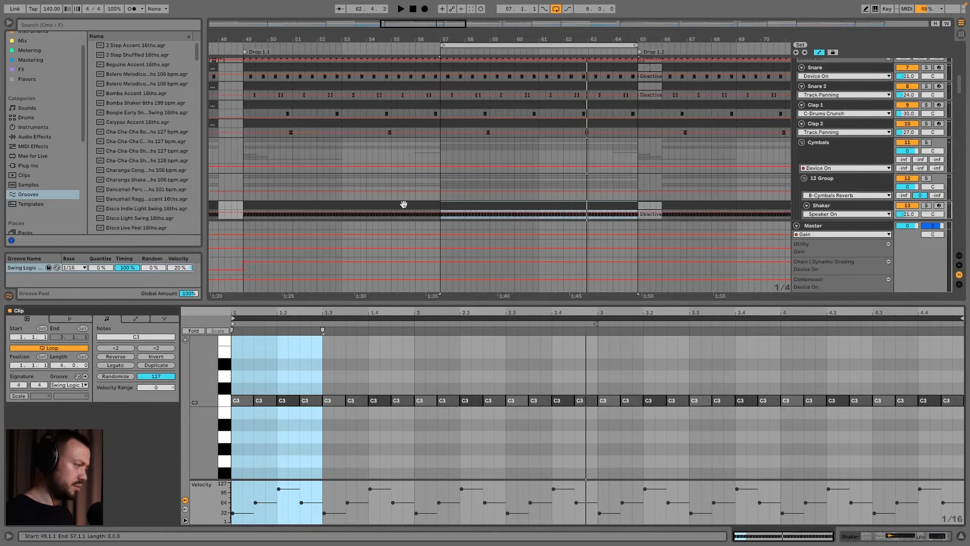
Step: Shrink the clip editor's height and play the Shaker 1 top loop from bar 57 with the track enabled
{"action": "left_click_drag", "start_coordinate": [585, 302], "coordinate": [585, 403]}
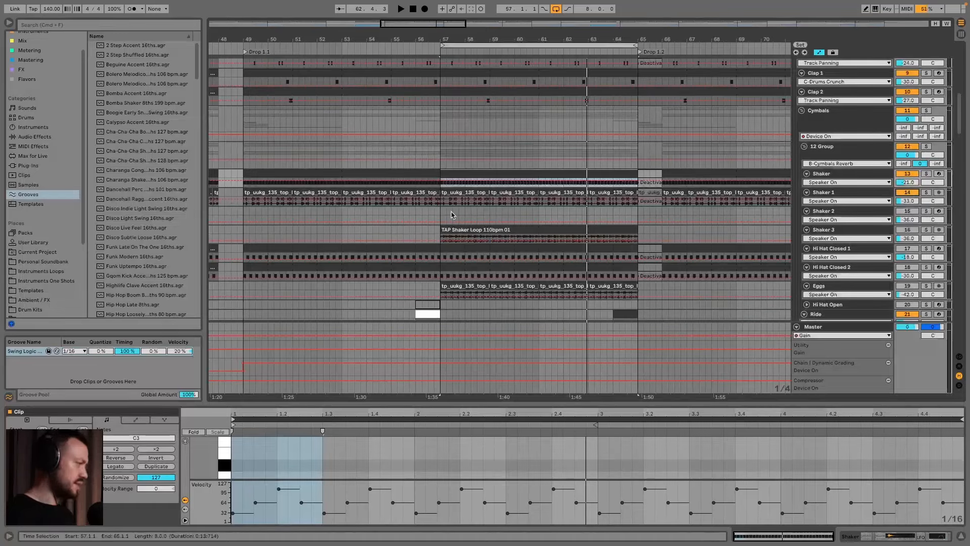
{"action": "left_click", "coordinate": [449, 192]}
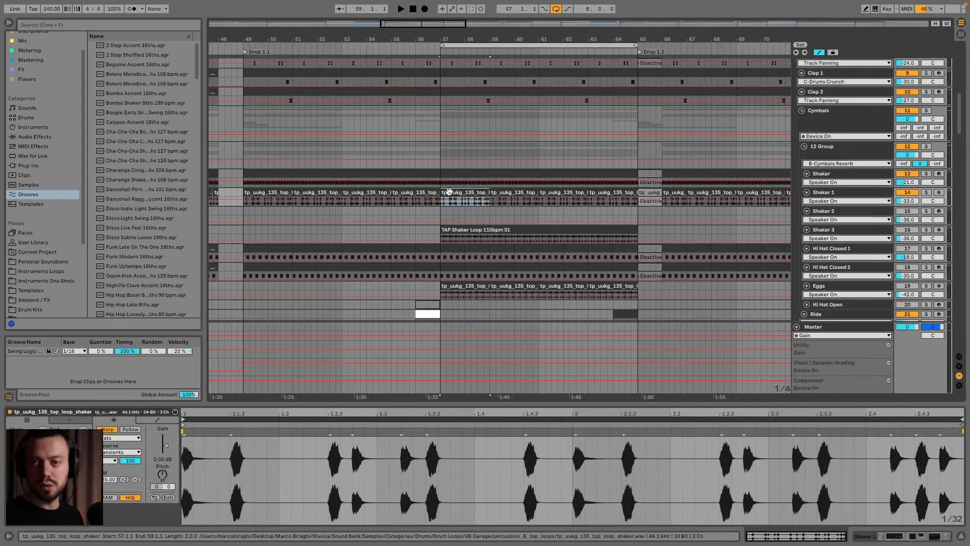
{"action": "key", "text": "space"}
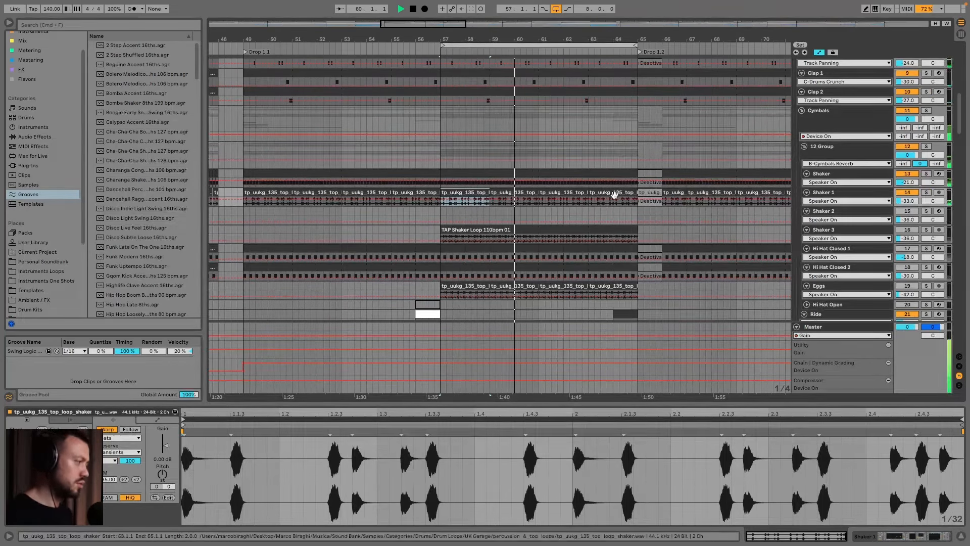
{"action": "scroll", "coordinate": [560, 244], "scroll_direction": "down", "scroll_amount": 1}
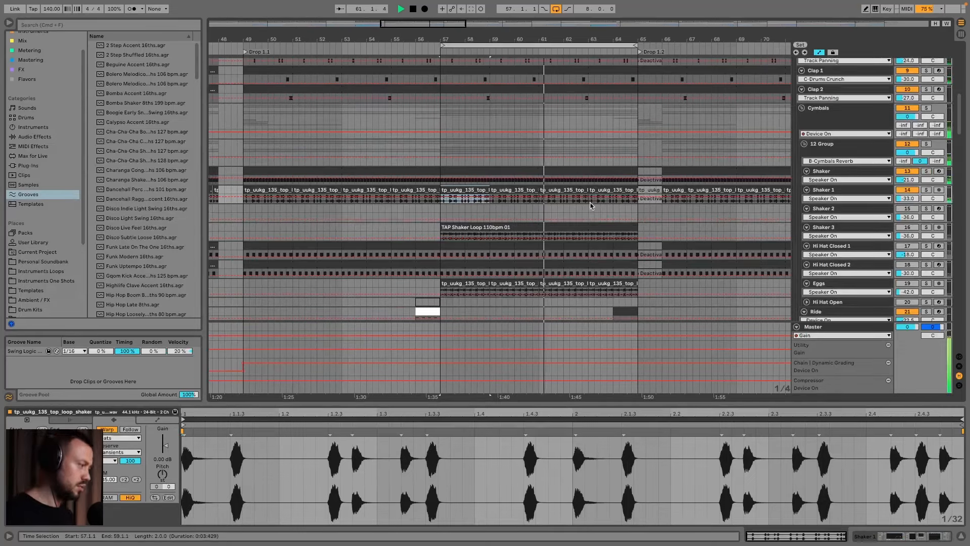
{"action": "key", "text": "space"}
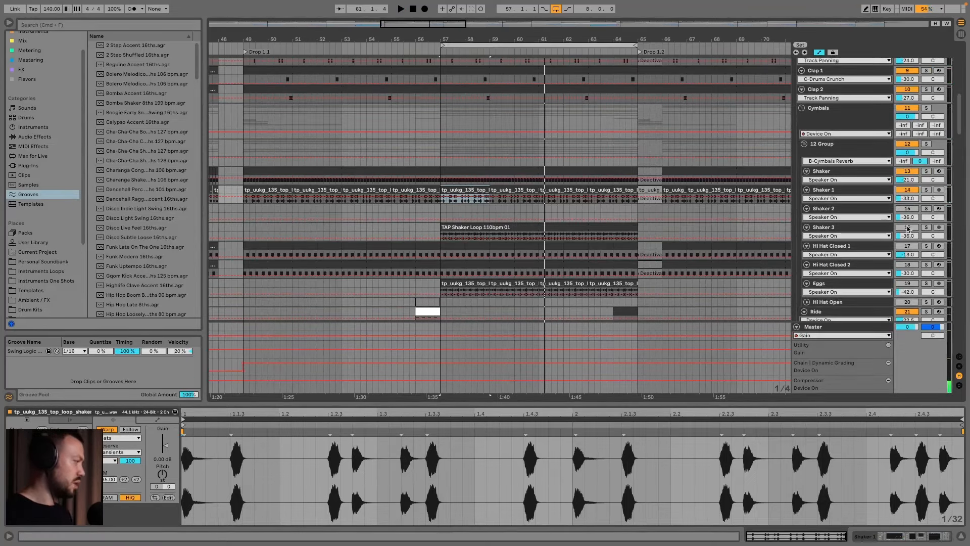
Step: Enable the Shaker 3 track and play its TAP Shaker Loop 110bpm 01 clip with the other drums
{"action": "left_click", "coordinate": [908, 227]}
{"action": "left_click", "coordinate": [458, 226]}
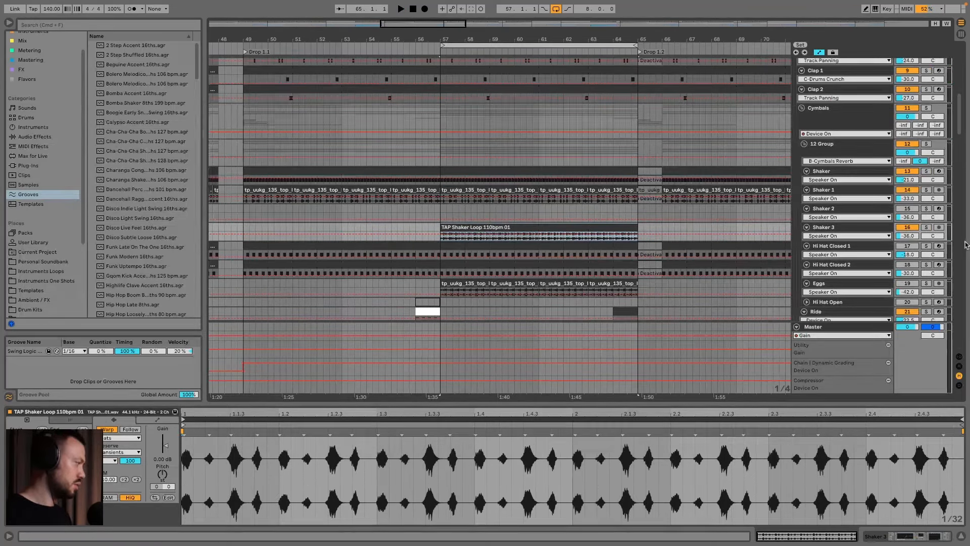
{"action": "key", "text": "space"}
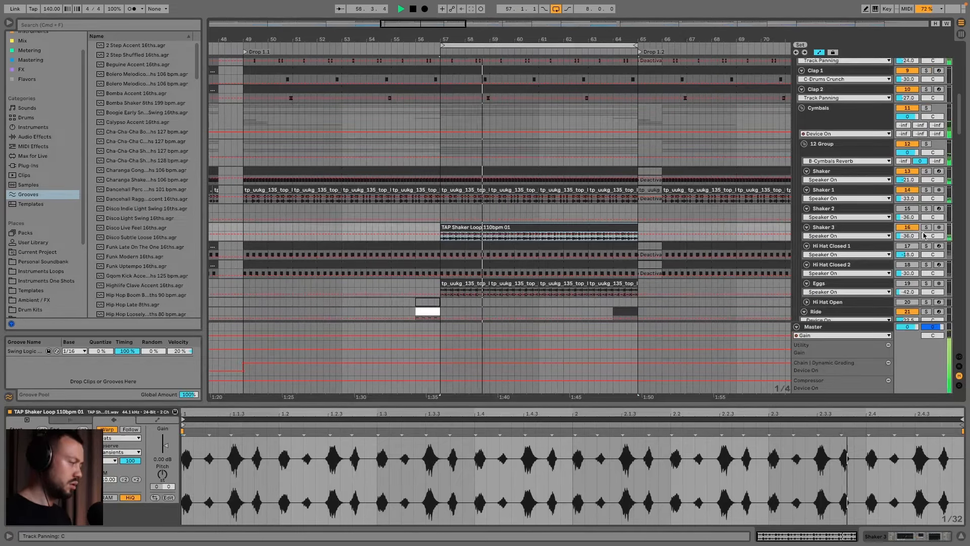
{"action": "scroll", "coordinate": [697, 203], "scroll_direction": "down", "scroll_amount": 2}
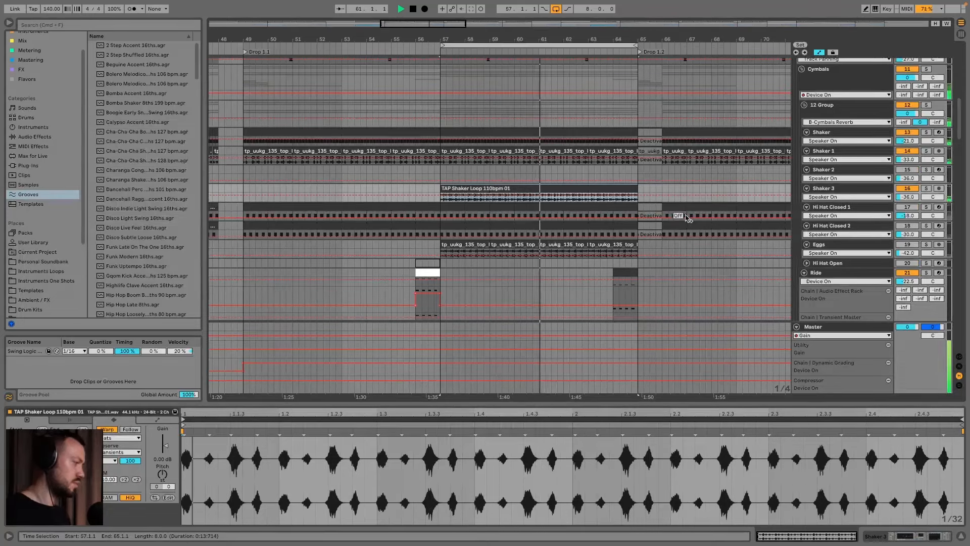
{"action": "key", "text": "space"}
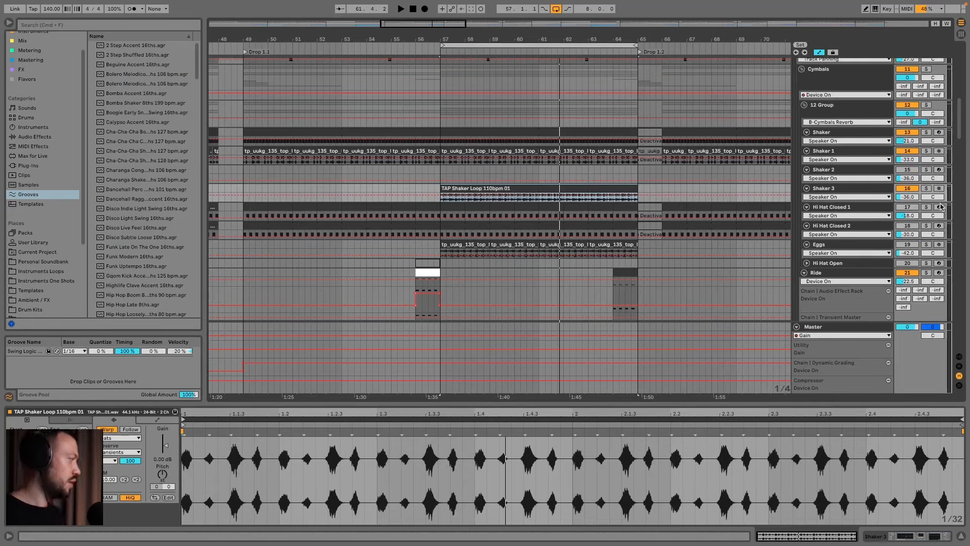
Step: Play the drums from bar 57 with the Hi Hat Closed 1 track enabled and renamed Hi Hat Open 1
{"action": "left_click", "coordinate": [448, 206]}
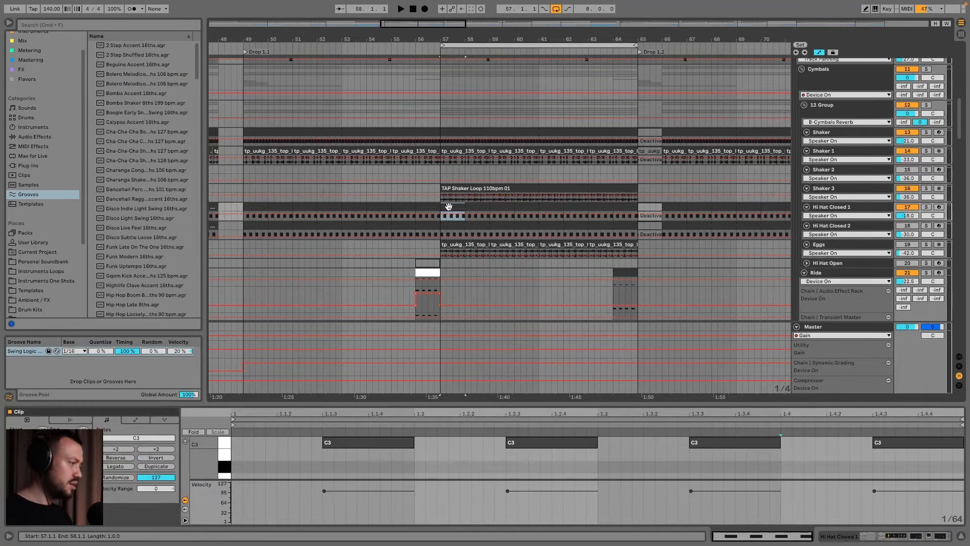
{"action": "scroll", "coordinate": [448, 207], "scroll_direction": "down", "scroll_amount": 1}
{"action": "key", "text": "space"}
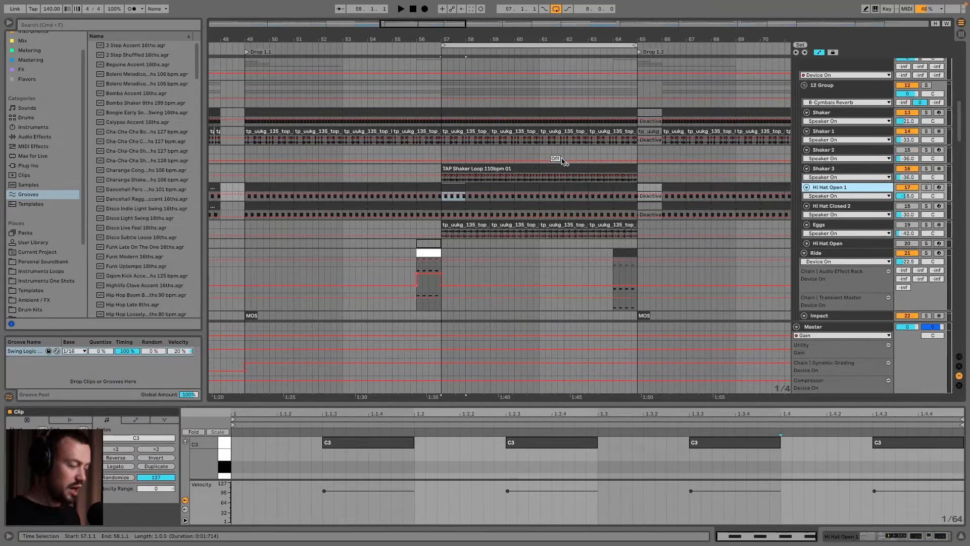
{"action": "key", "text": "space"}
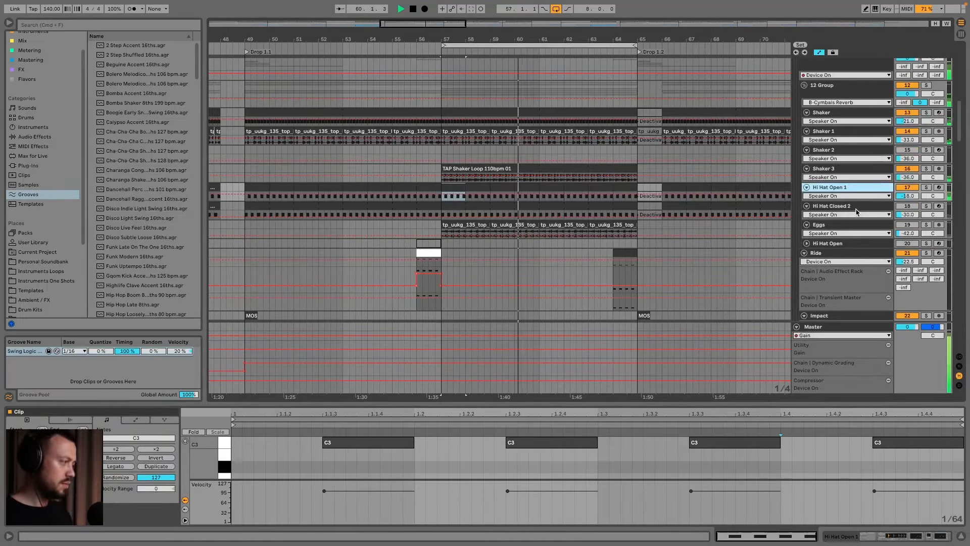
Step: Stop playback and inspect the Hi Hat Open 1 device chain, including the Simpler's Filter/Global settings
{"action": "key", "text": "space"}
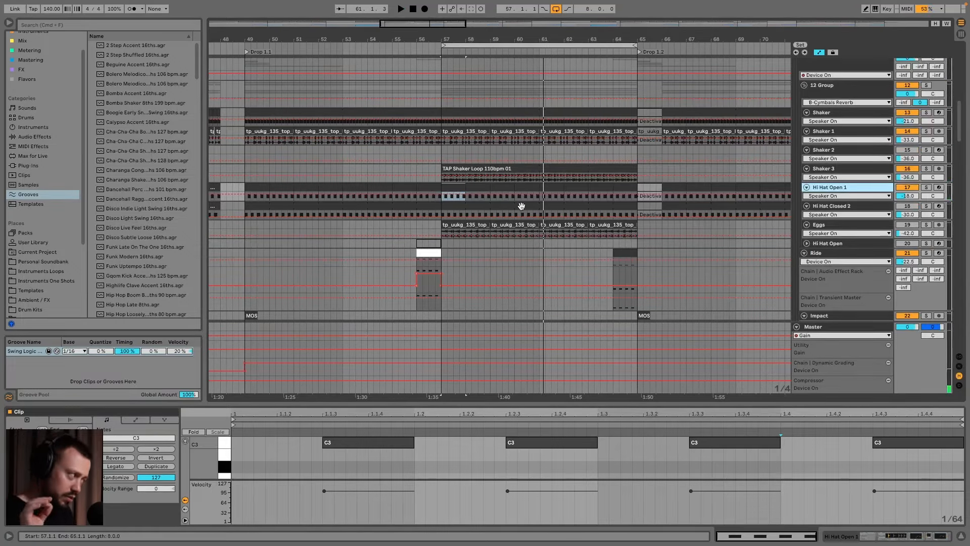
{"action": "left_click", "coordinate": [889, 539]}
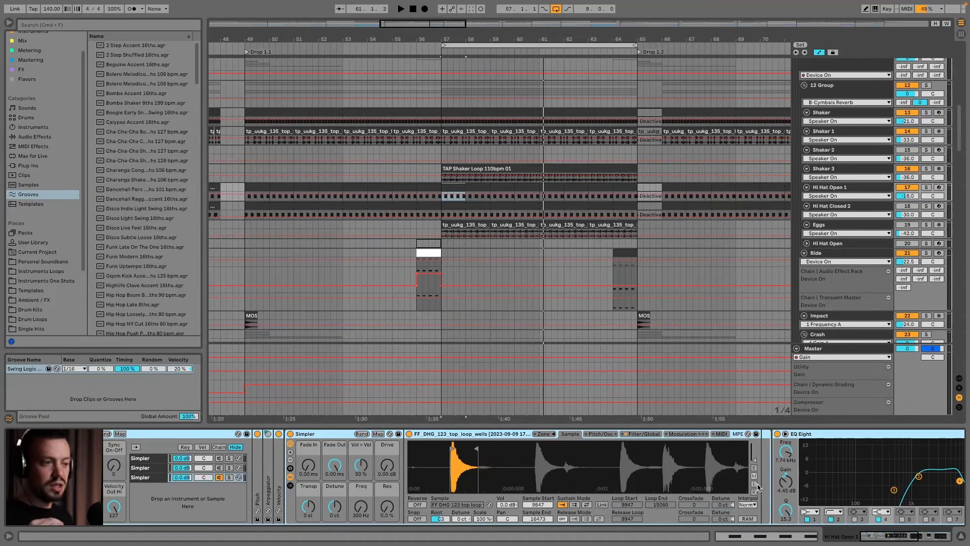
{"action": "left_click_drag", "start_coordinate": [900, 536], "coordinate": [915, 531]}
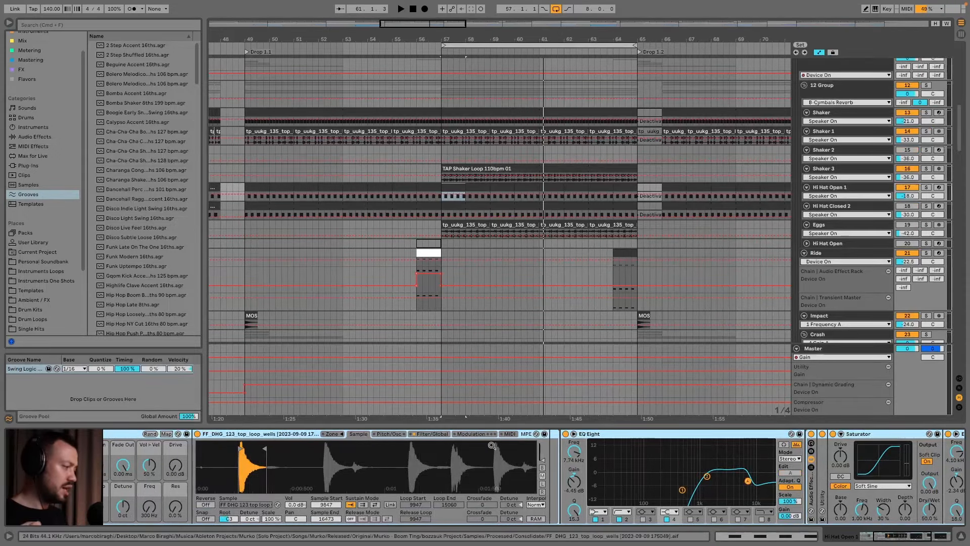
{"action": "left_click", "coordinate": [430, 439]}
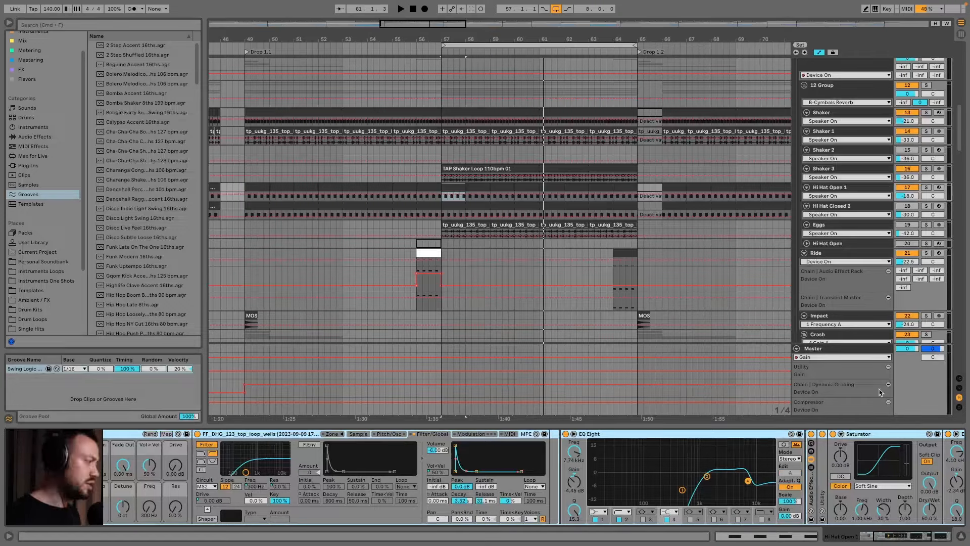
Step: Enable the Hi Hat Closed 2 track and play its clip from bar 57 with the other drums, toggling the track to compare
{"action": "left_click", "coordinate": [496, 215]}
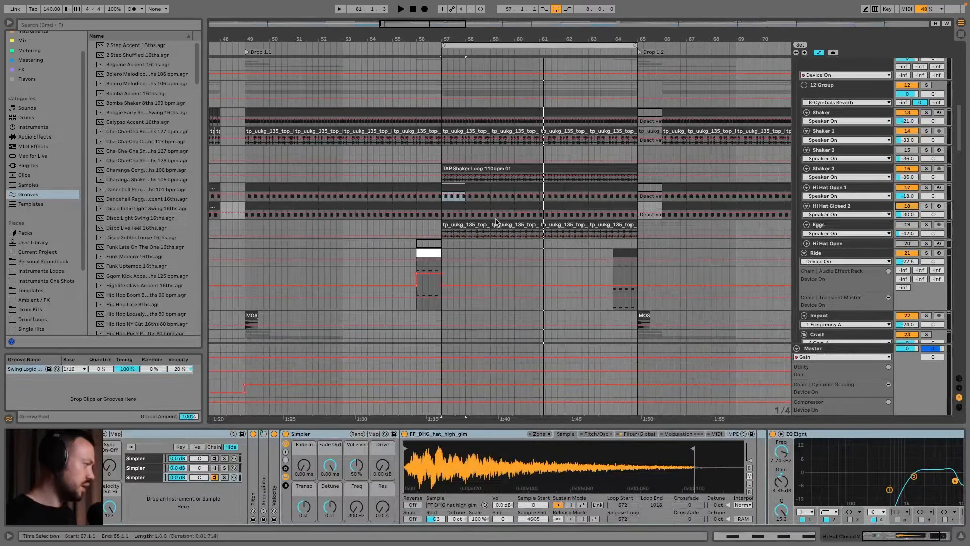
{"action": "left_click", "coordinate": [458, 208]}
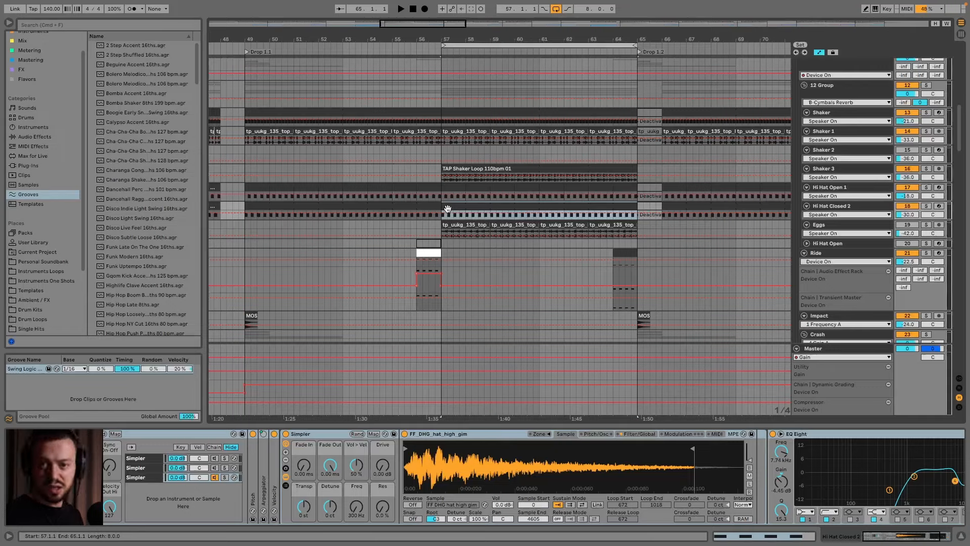
{"action": "key", "text": "space"}
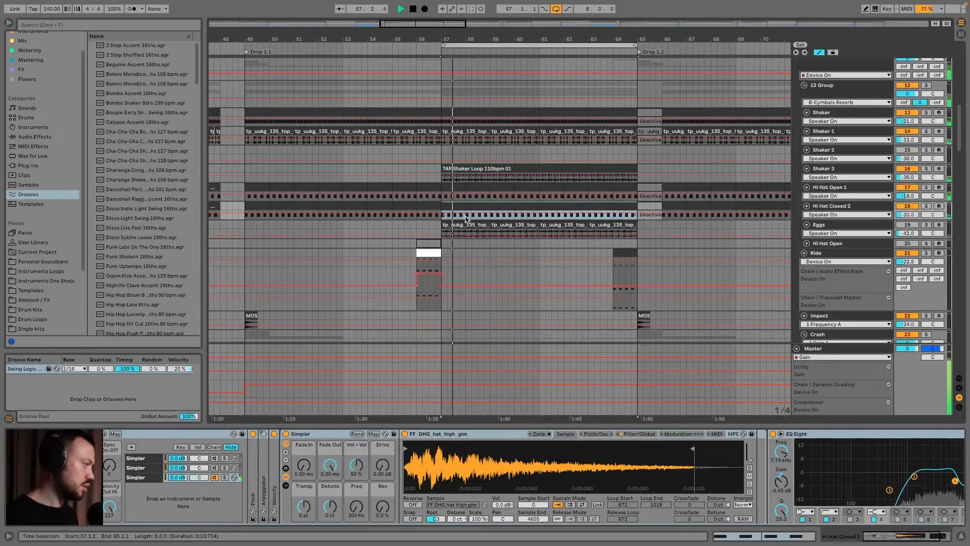
{"action": "left_click", "coordinate": [907, 207]}
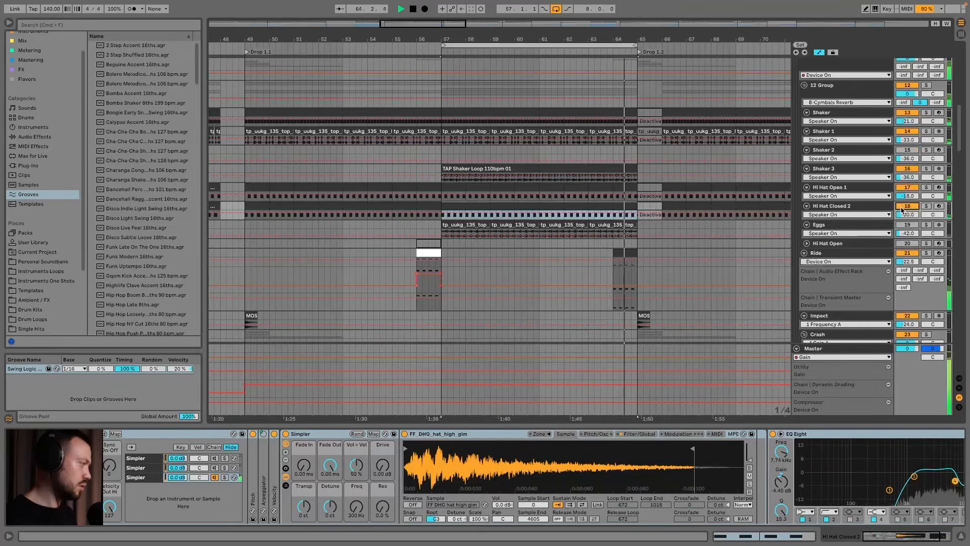
{"action": "key", "text": "space"}
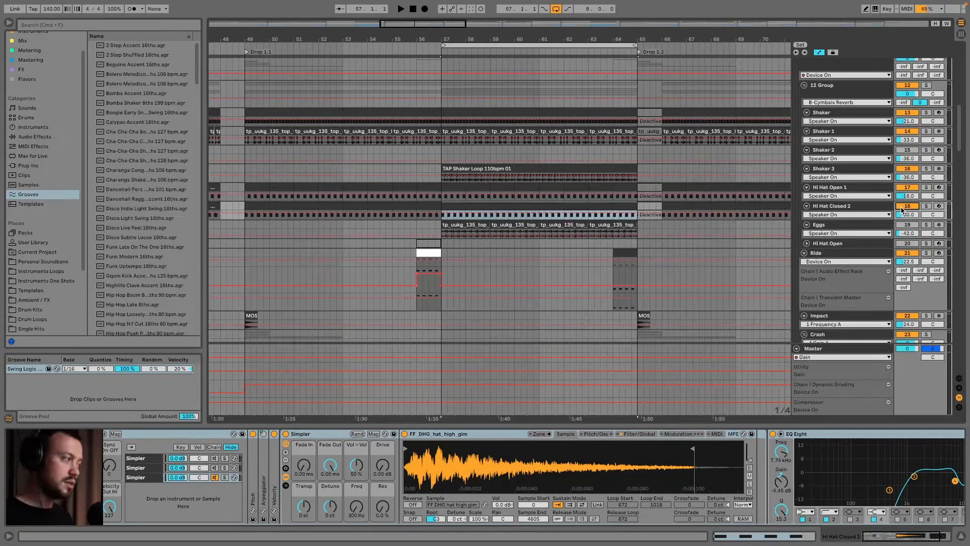
Step: Enable the Eggs track and play its loop from bar 57, muting and unmuting the track to compare the groove
{"action": "left_click", "coordinate": [908, 225]}
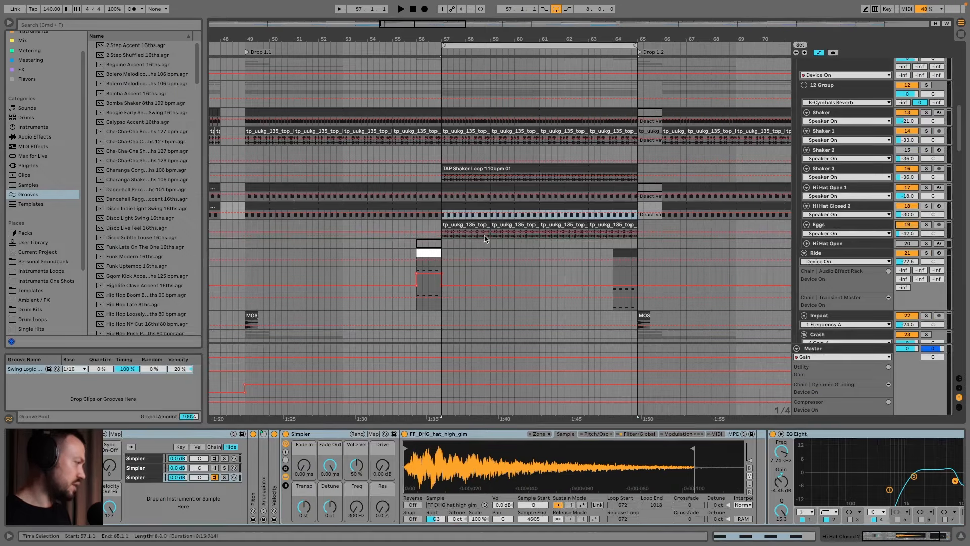
{"action": "left_click", "coordinate": [448, 226]}
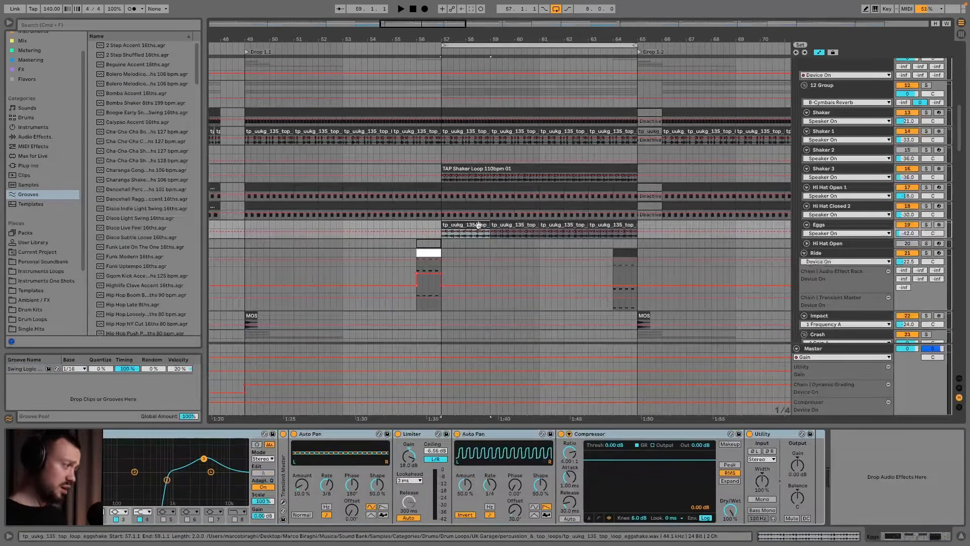
{"action": "key", "text": "space"}
{"action": "scroll", "coordinate": [892, 207], "scroll_direction": "down", "scroll_amount": 2}
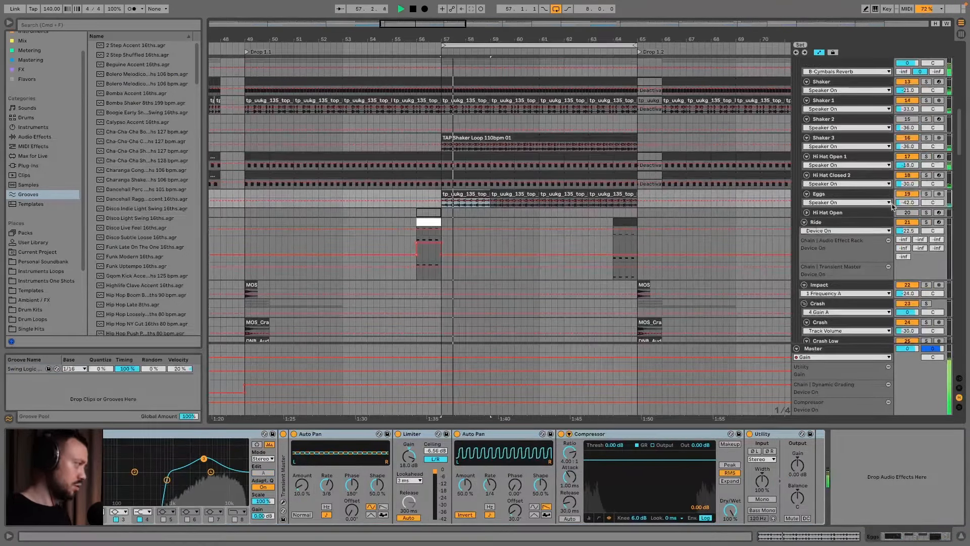
{"action": "left_click", "coordinate": [909, 194]}
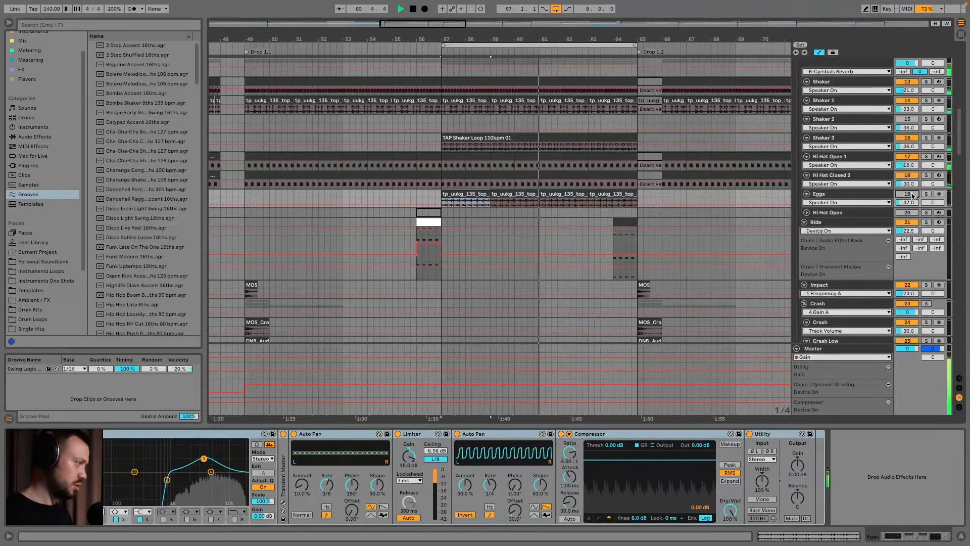
{"action": "left_click", "coordinate": [912, 195]}
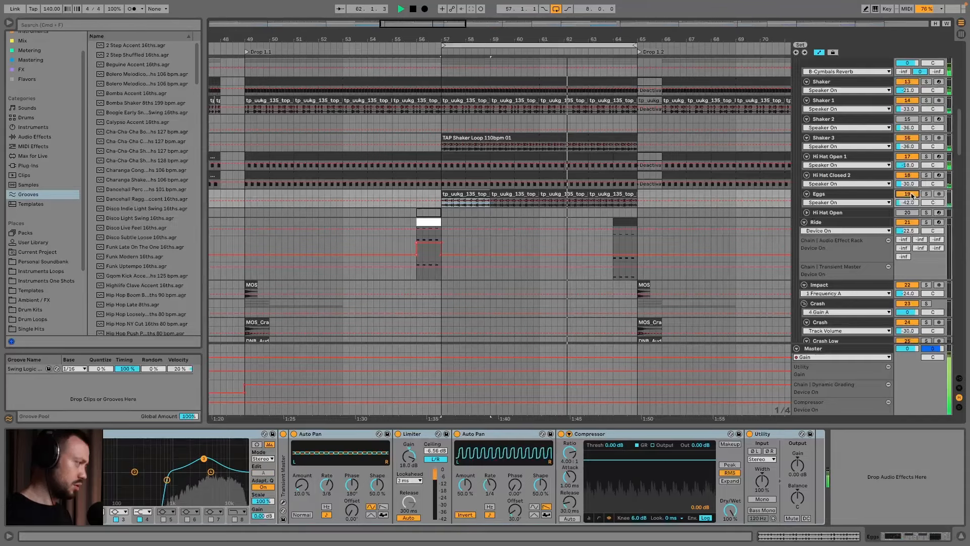
{"action": "key", "text": "space"}
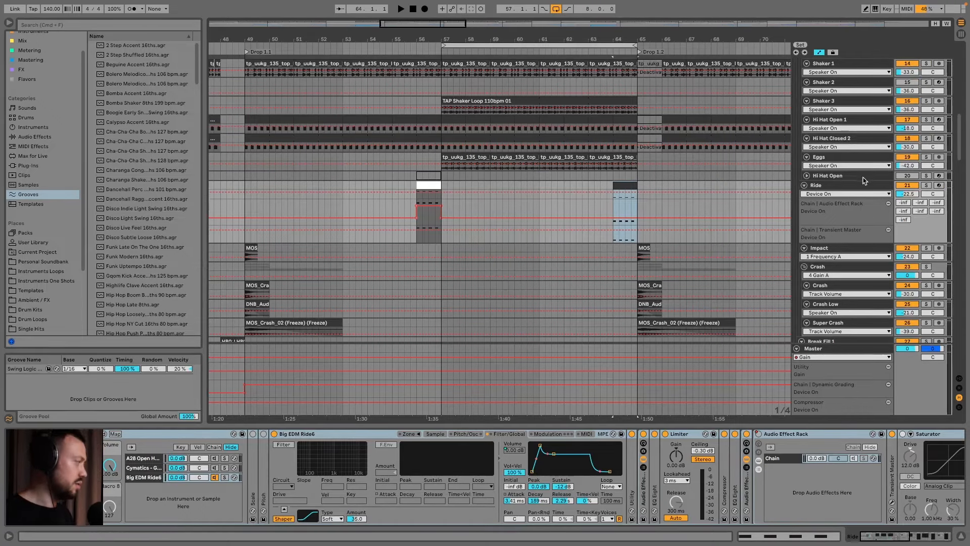
Step: Solo the Ride track and play its one-bar clip at bar 64
{"action": "left_click", "coordinate": [926, 185]}
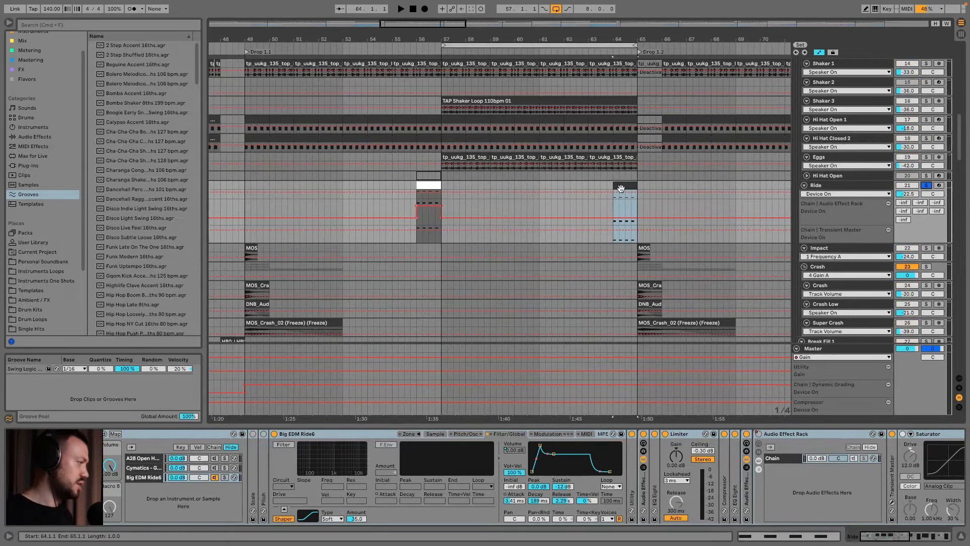
{"action": "key", "text": "space"}
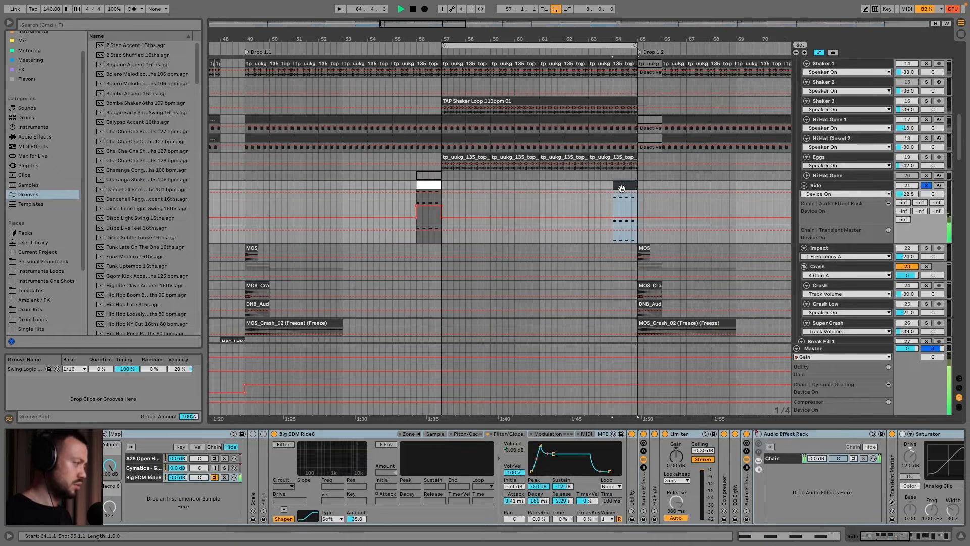
{"action": "key", "text": "space"}
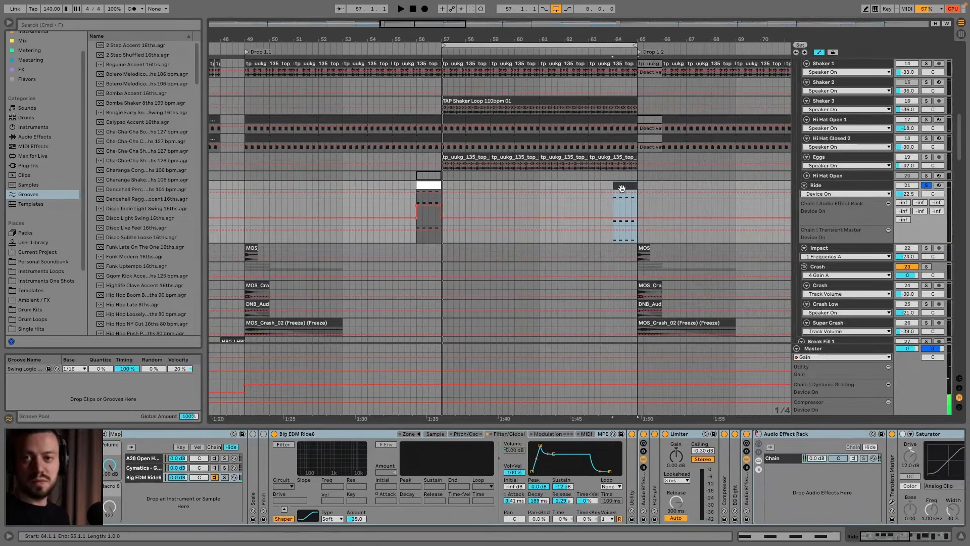